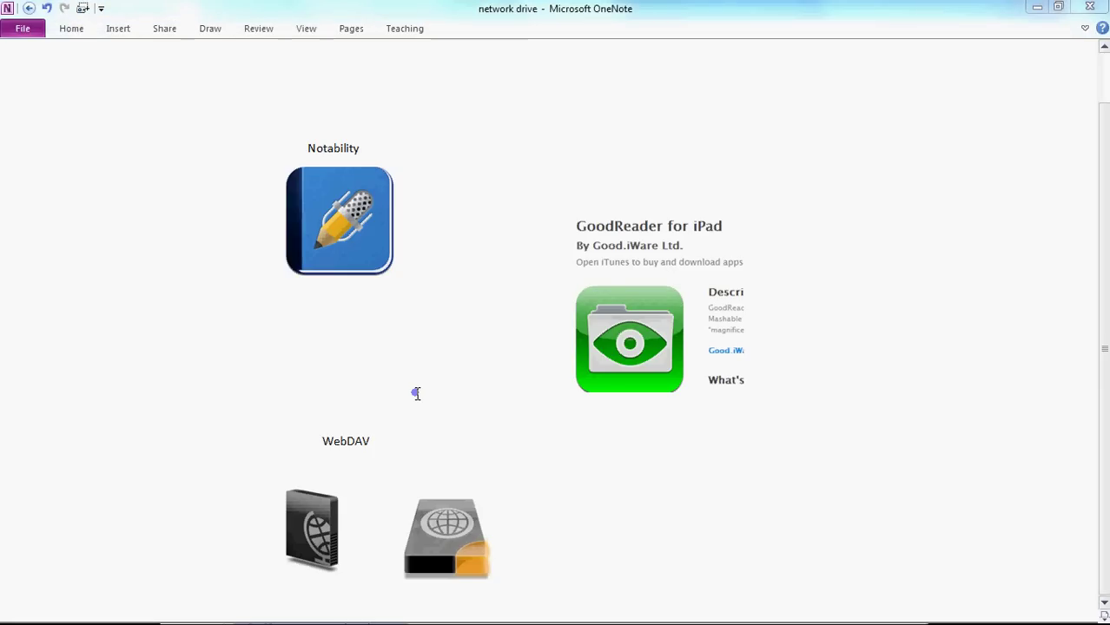
Switch to the Sakai browser window and bring up the My Workspace file list in Resources
key("alt+Tab")
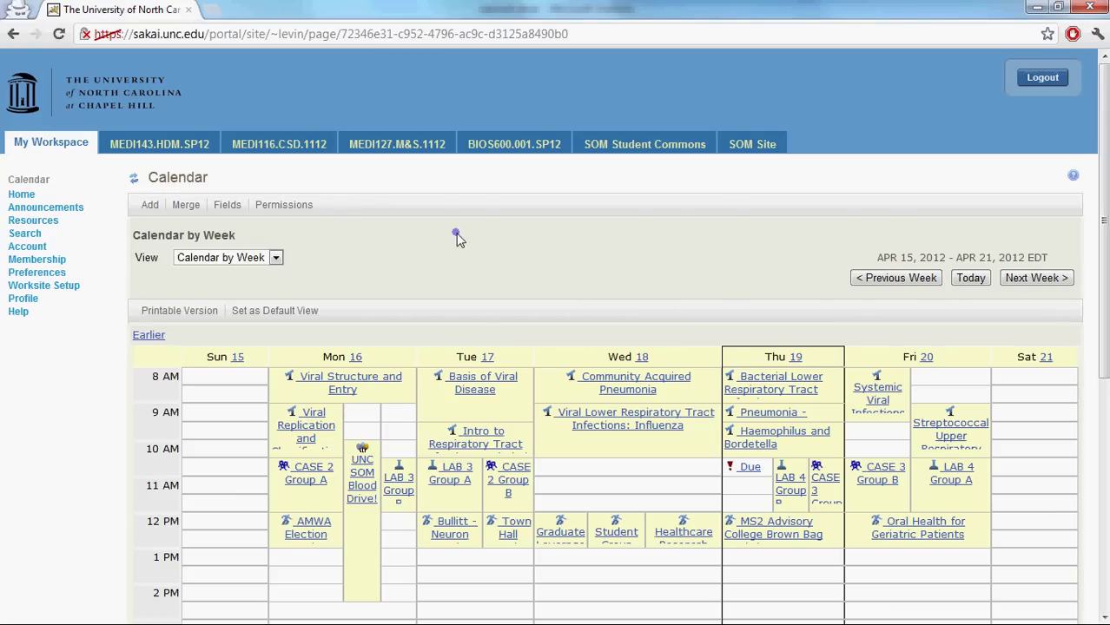
scroll(456, 238, "down", 2)
scroll(452, 239, "up", 2)
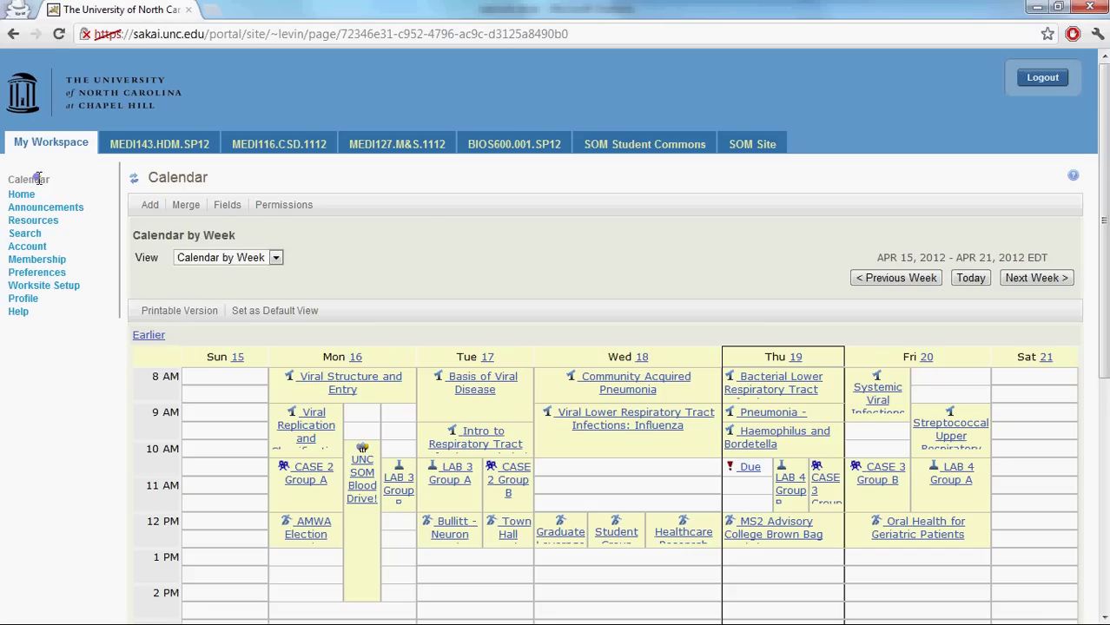
left_click(26, 224)
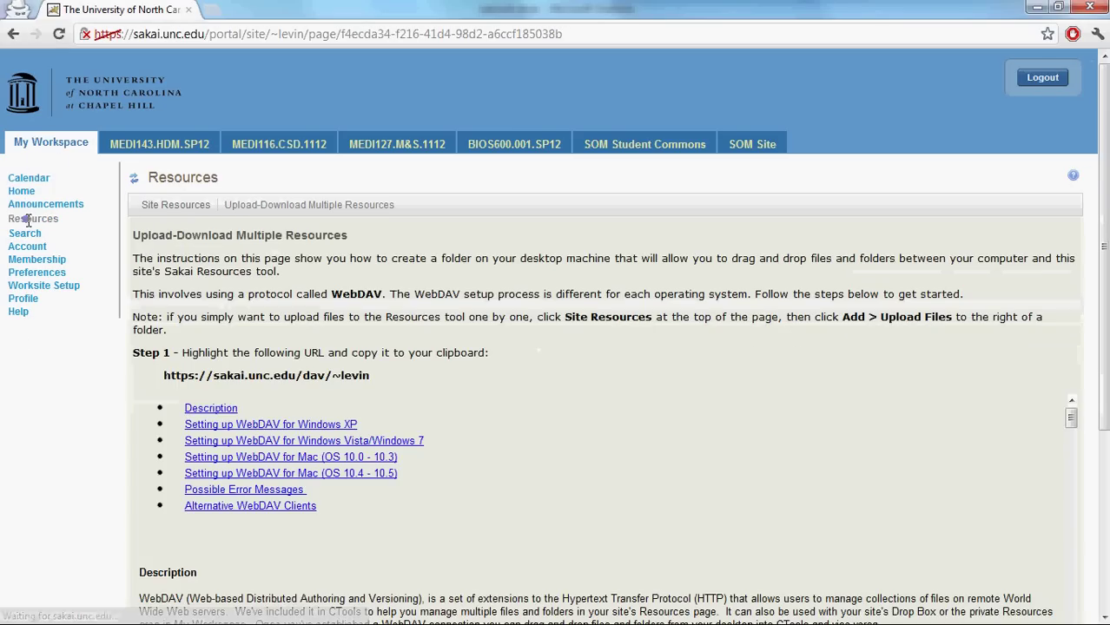
scroll(178, 469, "down", 5)
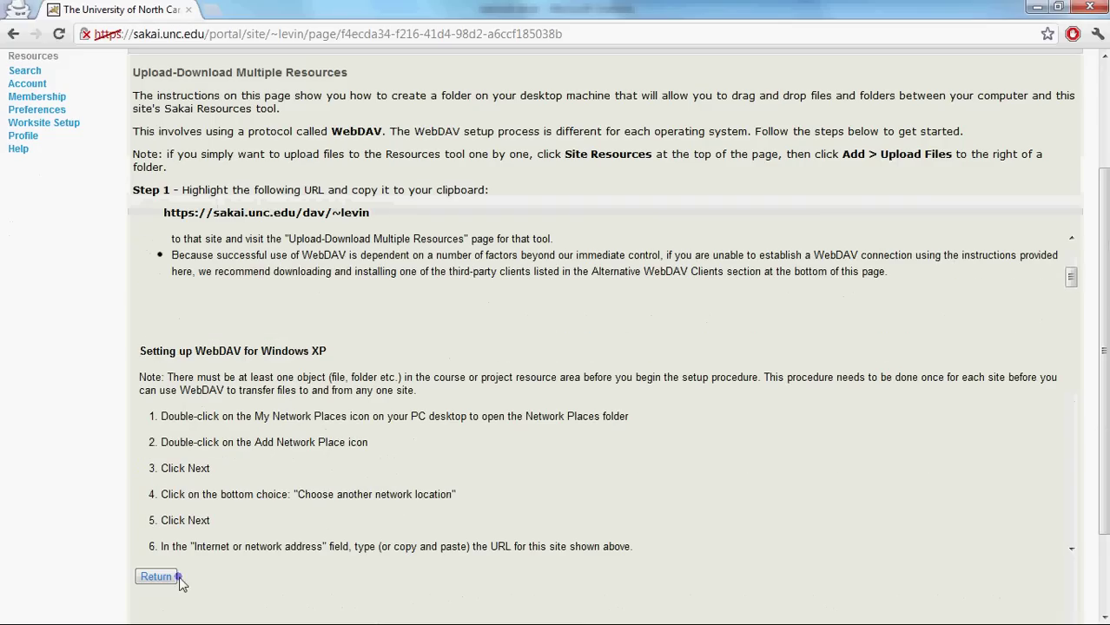
left_click(157, 576)
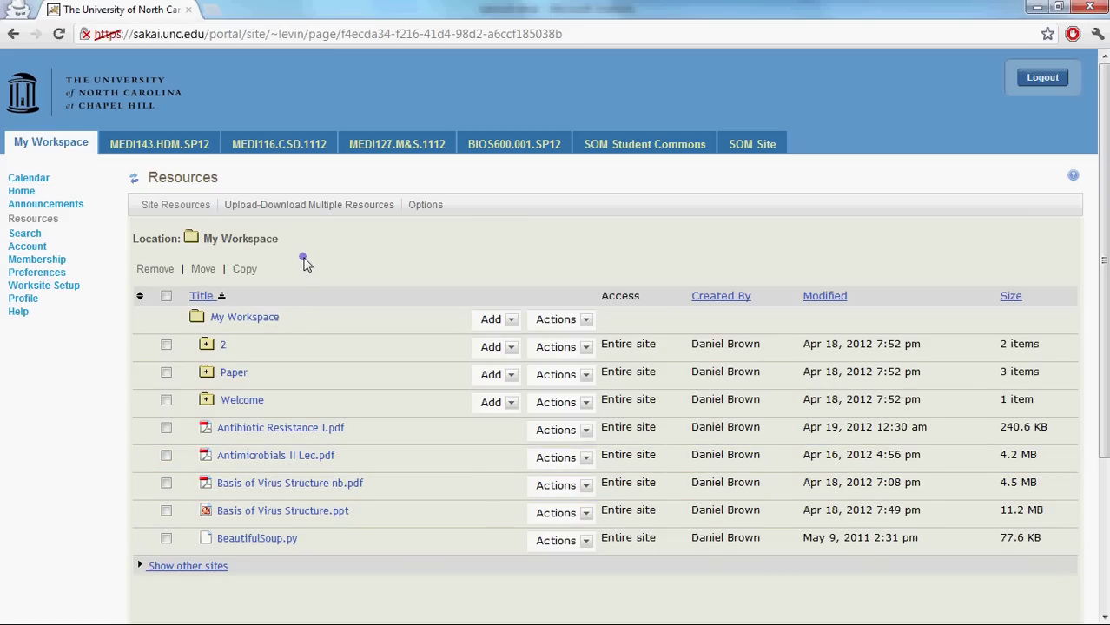
Copy the workspace's WebDAV URL from the Upload-Download Multiple Resources page
left_click(320, 215)
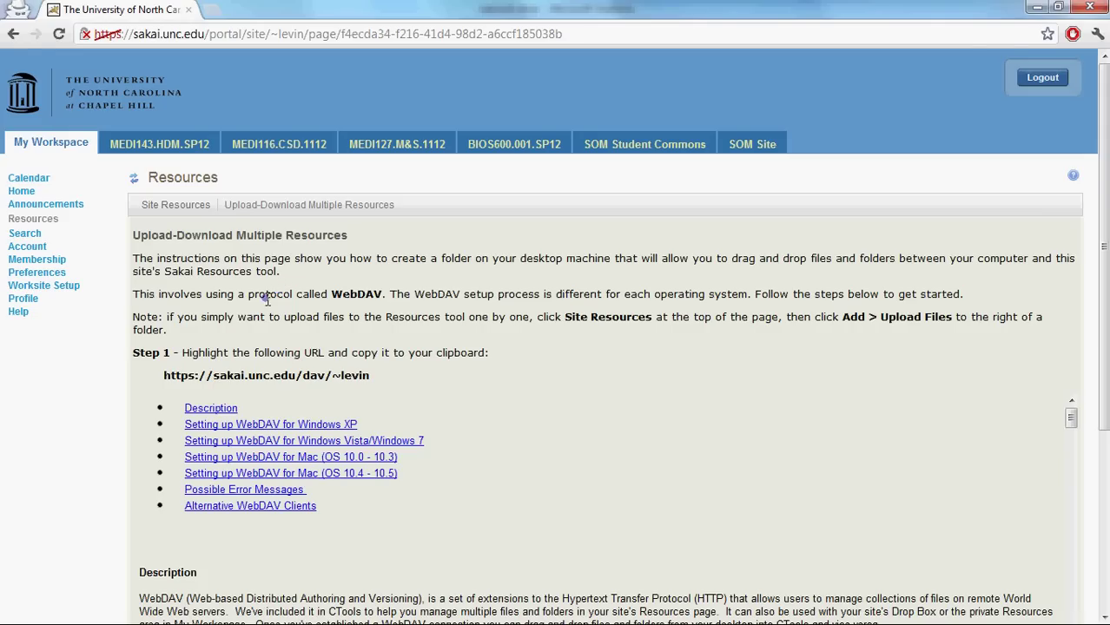
left_click_drag(164, 376, 396, 368)
key("ctrl+c")
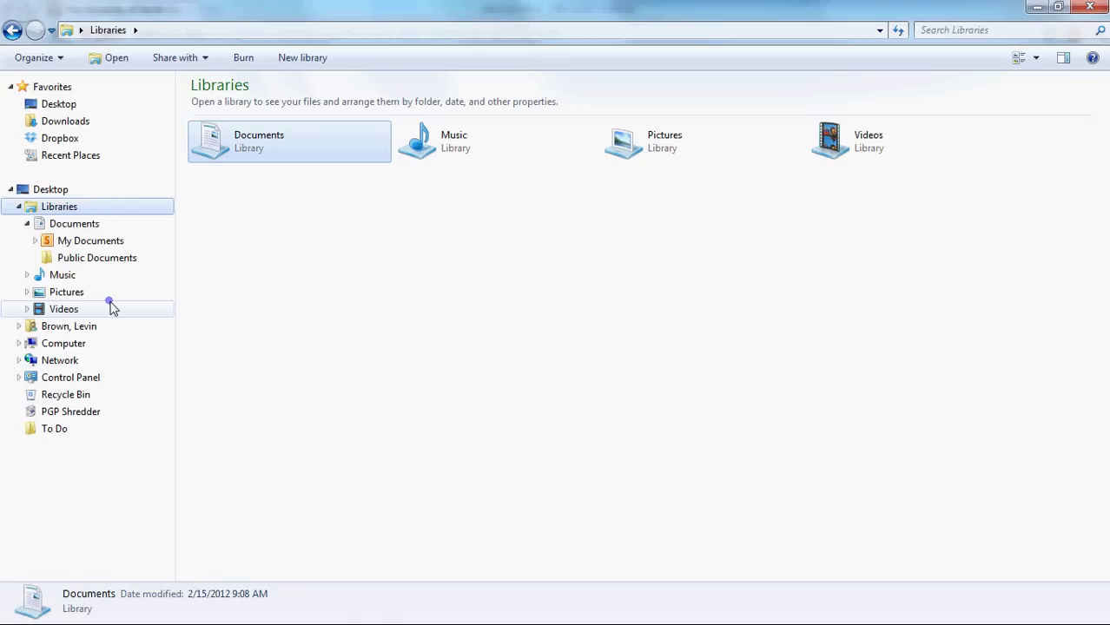
In Windows Explorer, map the copied WebDAV URL as network drive Z: with reconnect at logon
right_click(50, 345)
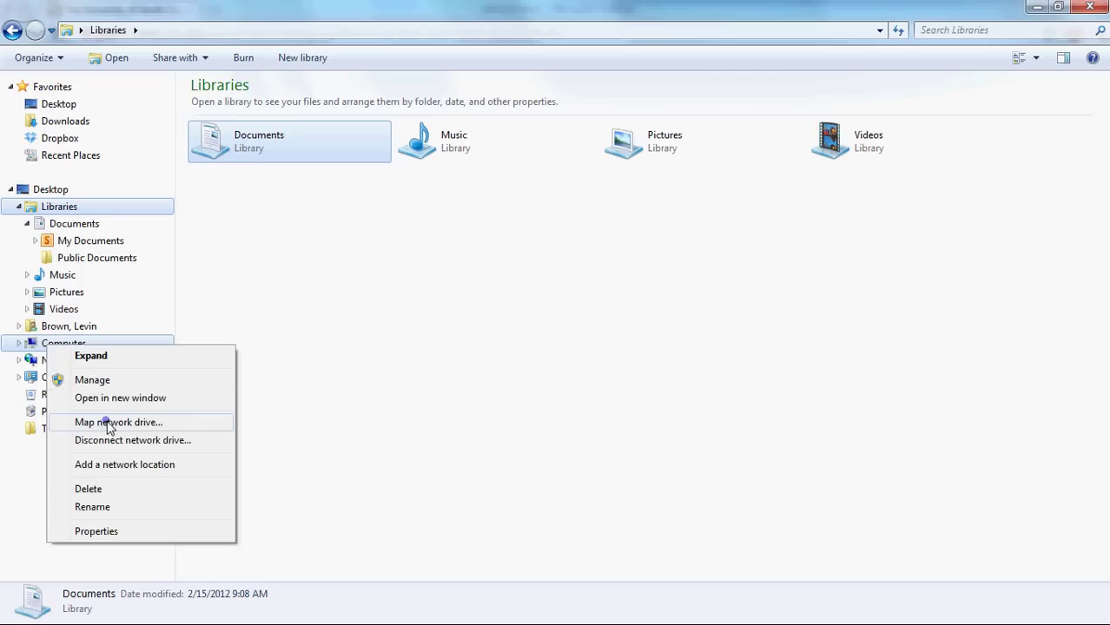
left_click(102, 423)
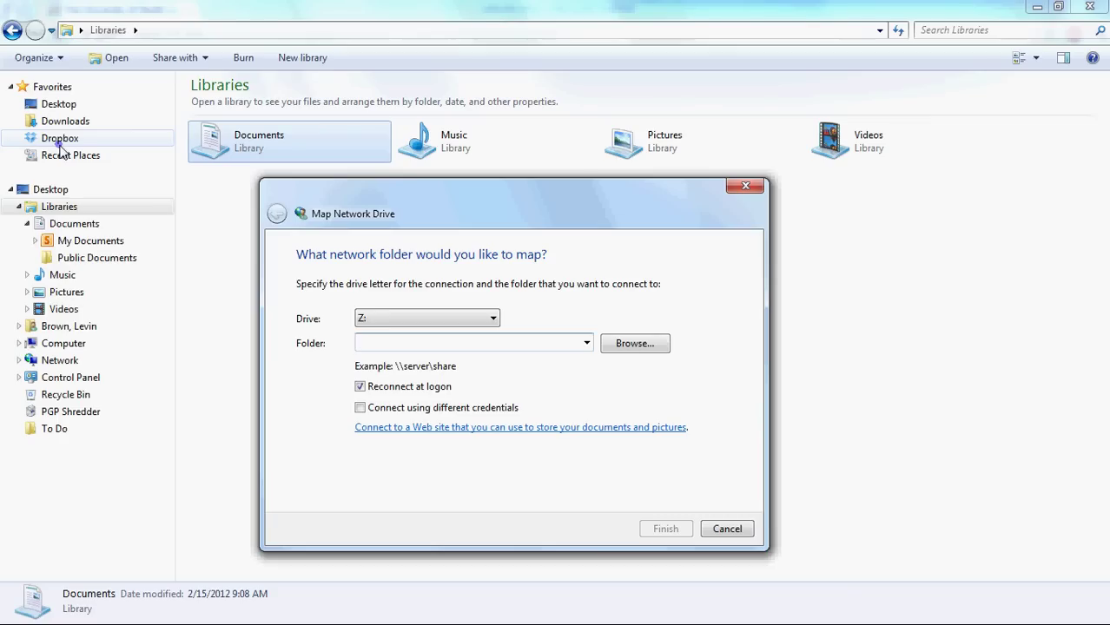
left_click(378, 344)
key("ctrl+v")
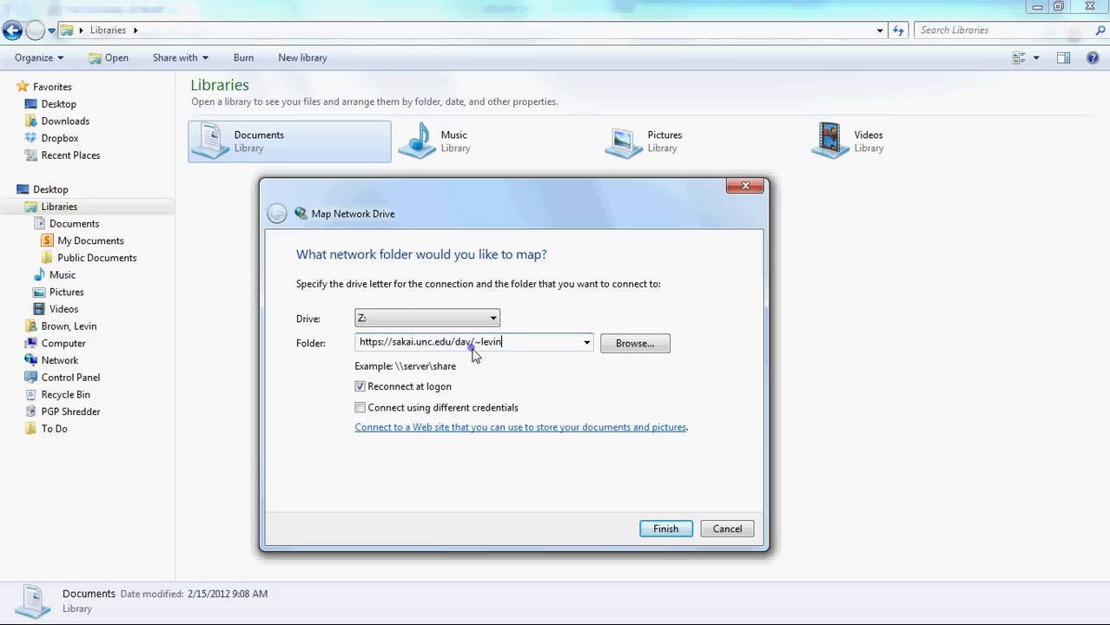
left_click(663, 530)
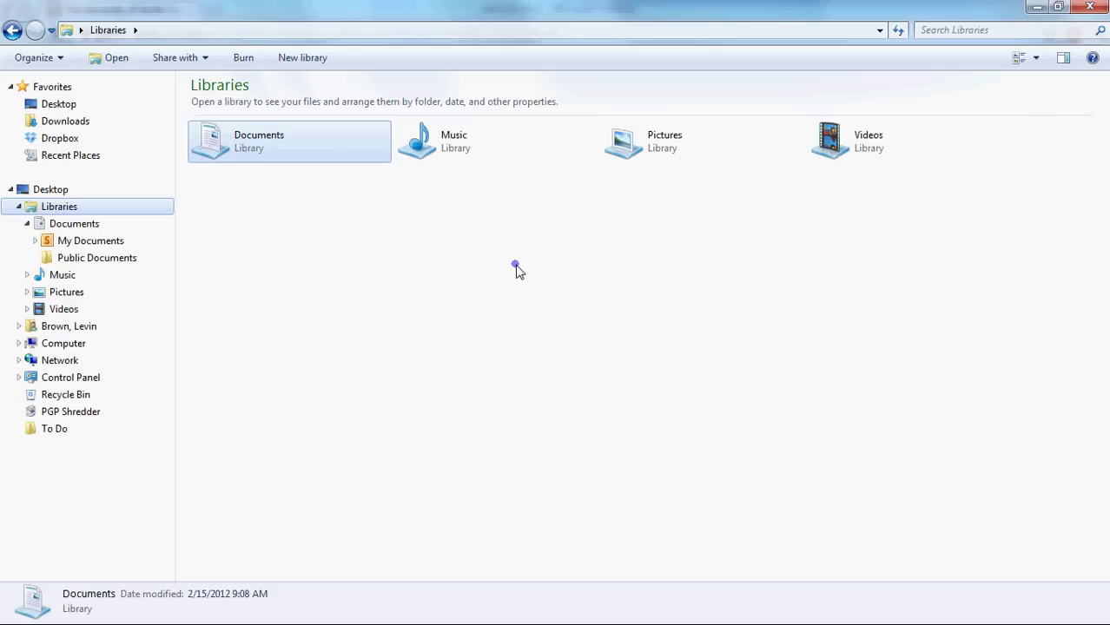
Look up the Windows Vista/Windows 7 WebDAV setup instructions on the Sakai page and return to Windows Explorer
key("alt+Tab")
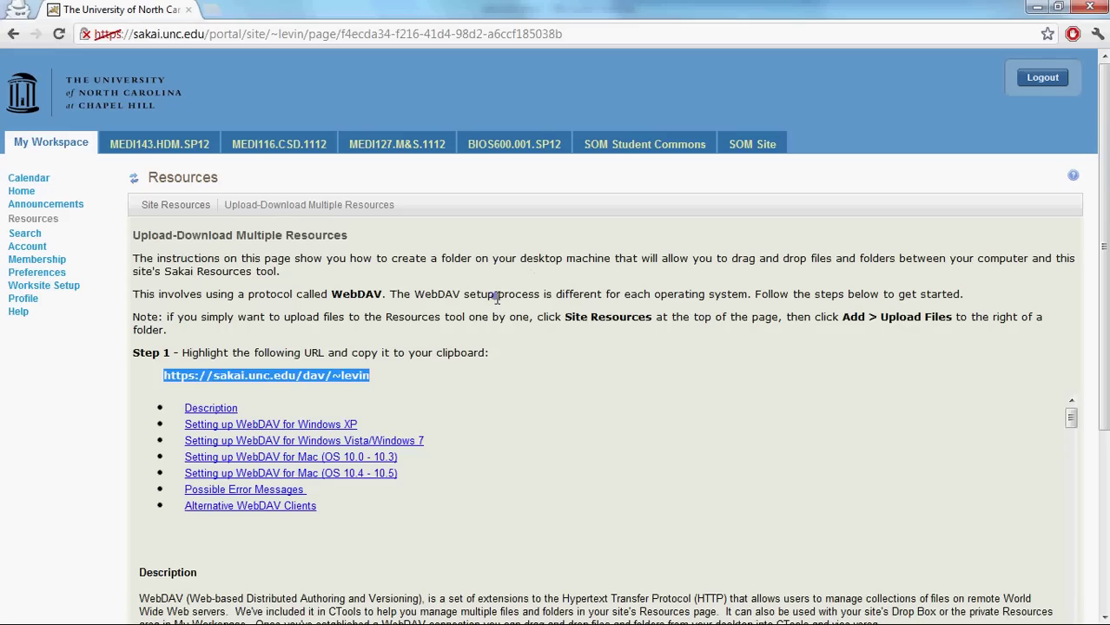
left_click(369, 445)
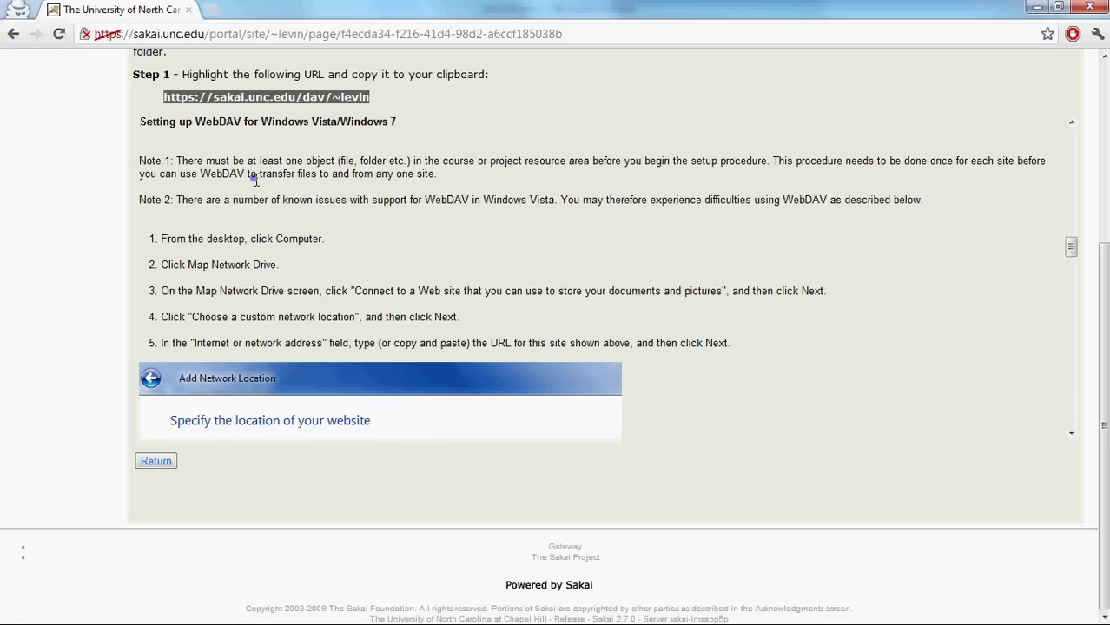
key("alt+Tab")
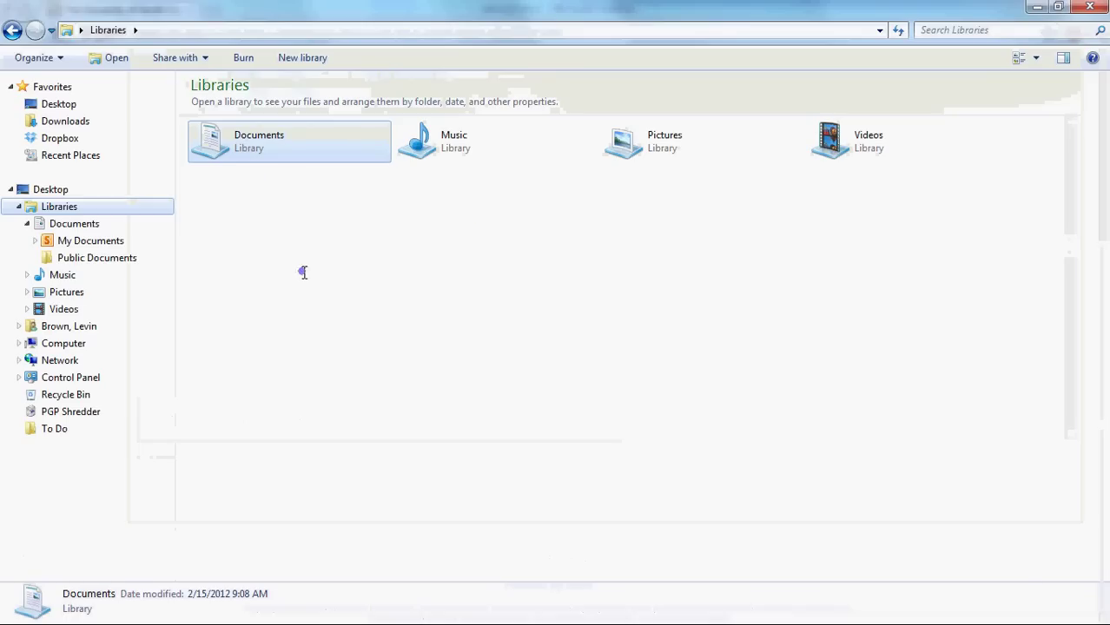
Expand Computer in the folder tree and open the mapped Sakai drive Z:
left_click(19, 377)
left_click(19, 377)
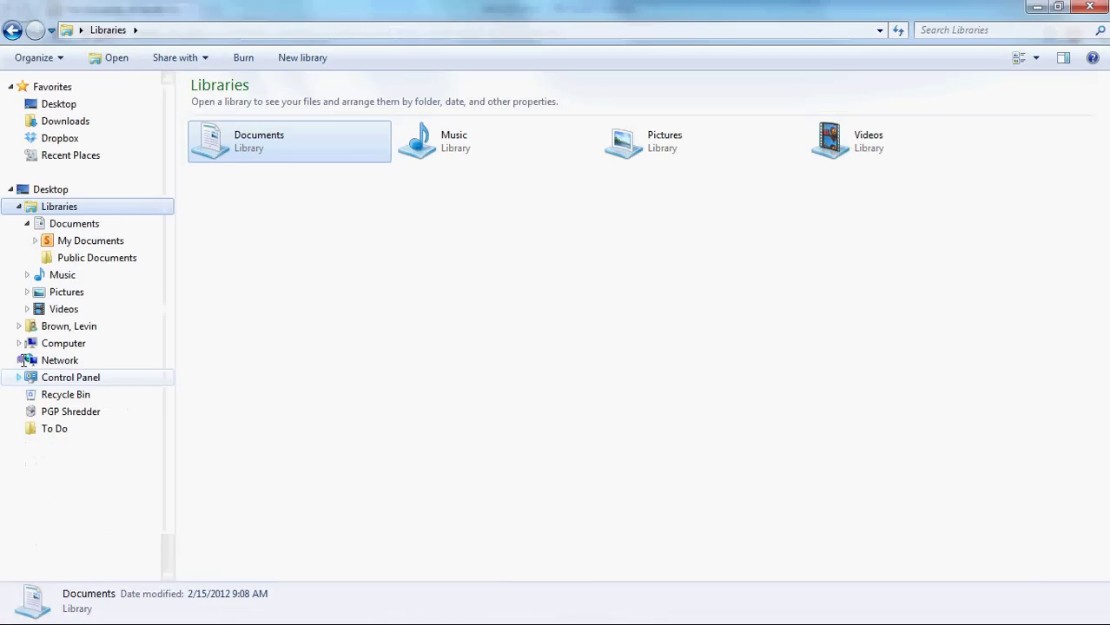
left_click(18, 343)
left_click(61, 394)
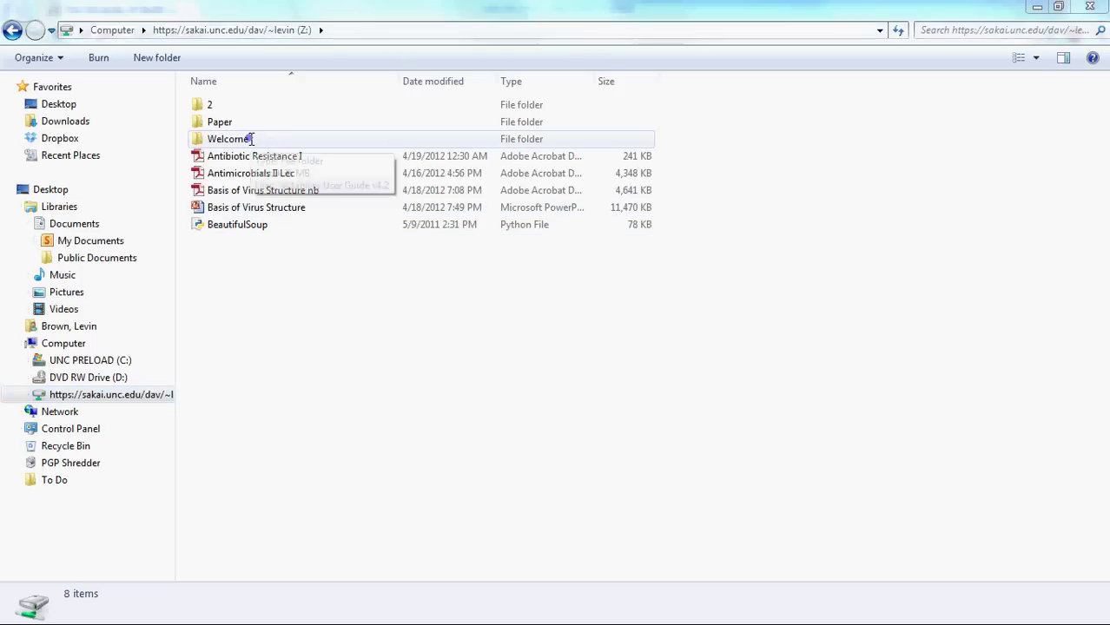
Show the Sakai Resources file list in the browser and arrange it side by side with the mapped drive's Explorer window
key("alt+Tab")
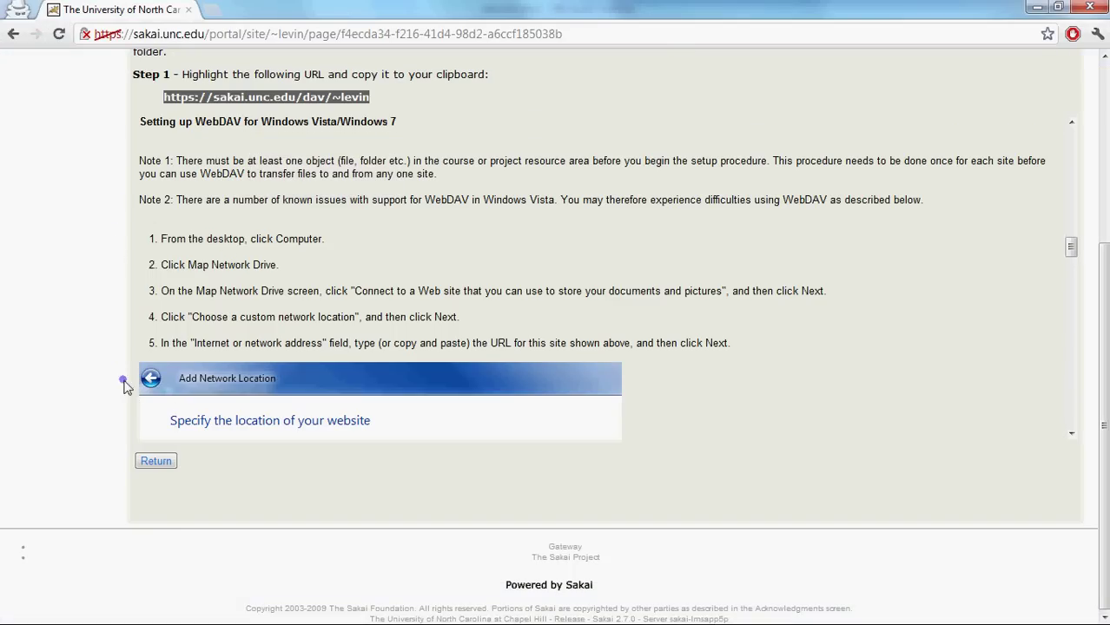
left_click(152, 460)
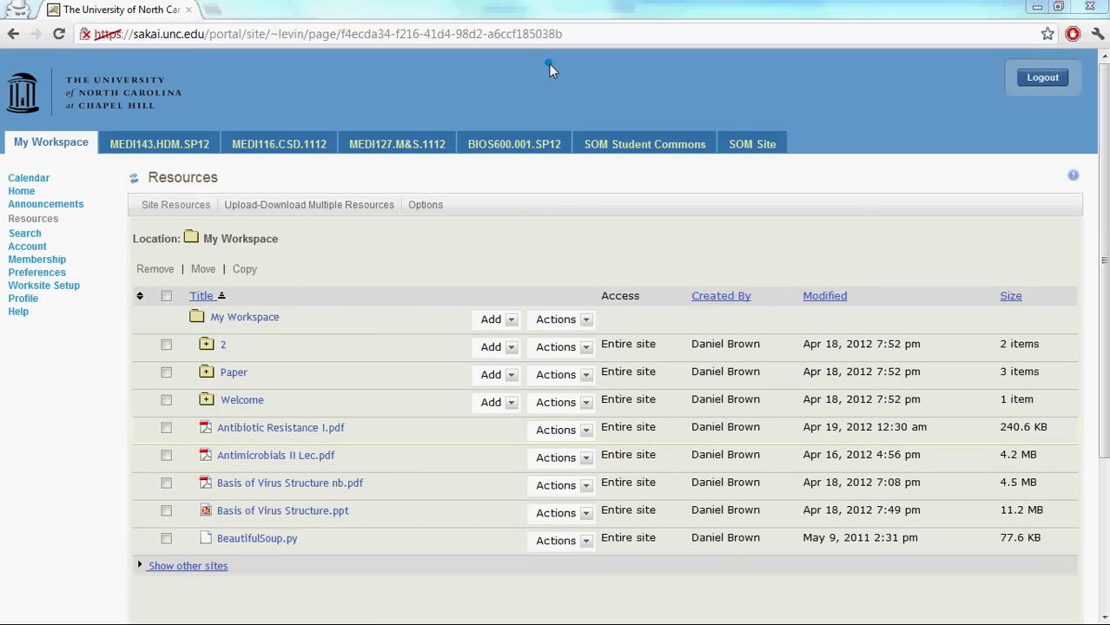
key("alt+Tab")
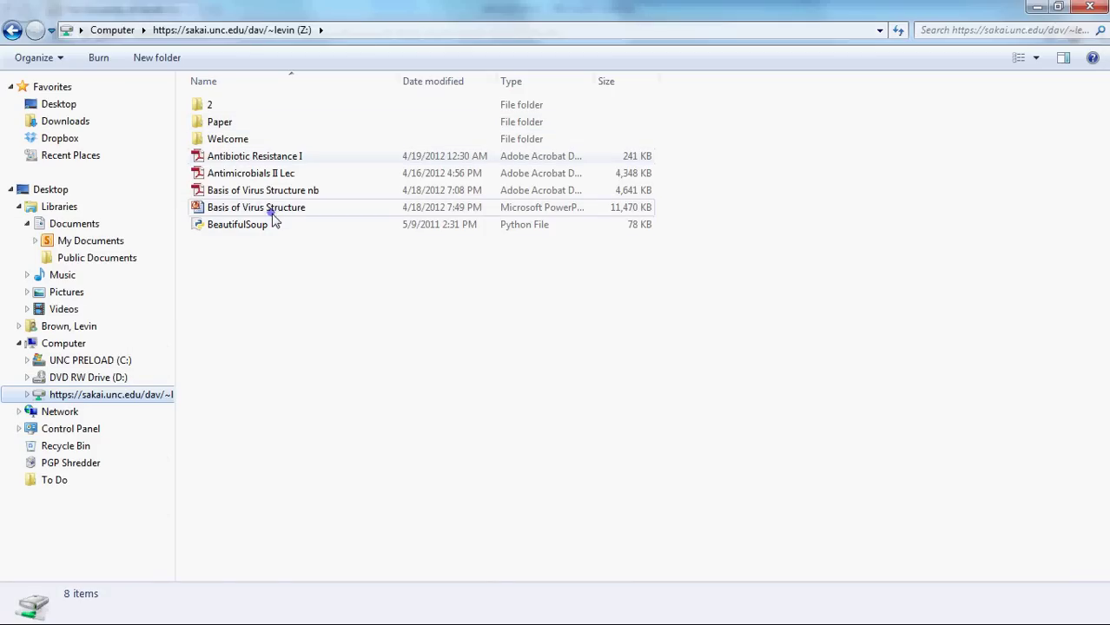
key("super+Right")
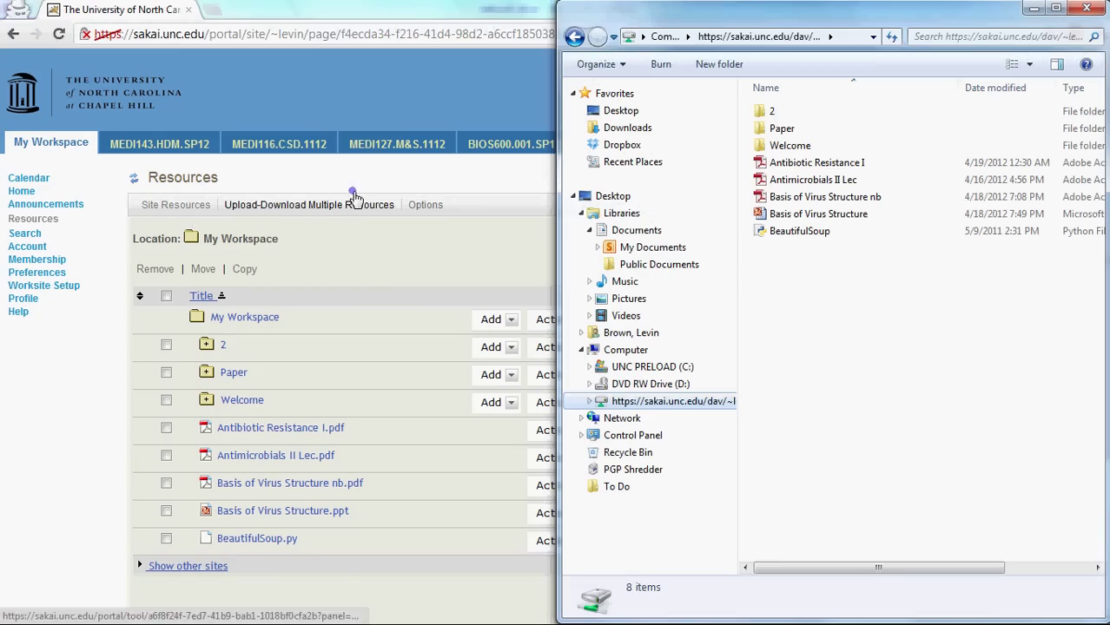
left_click(382, 100)
key("super+Left")
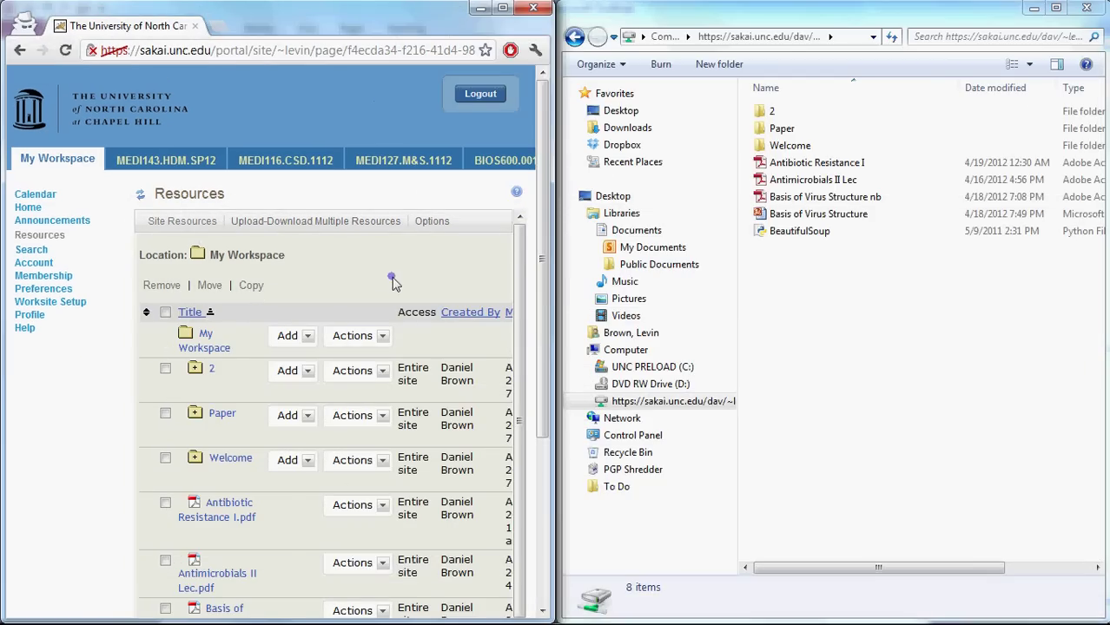
scroll(526, 330, "down", 3)
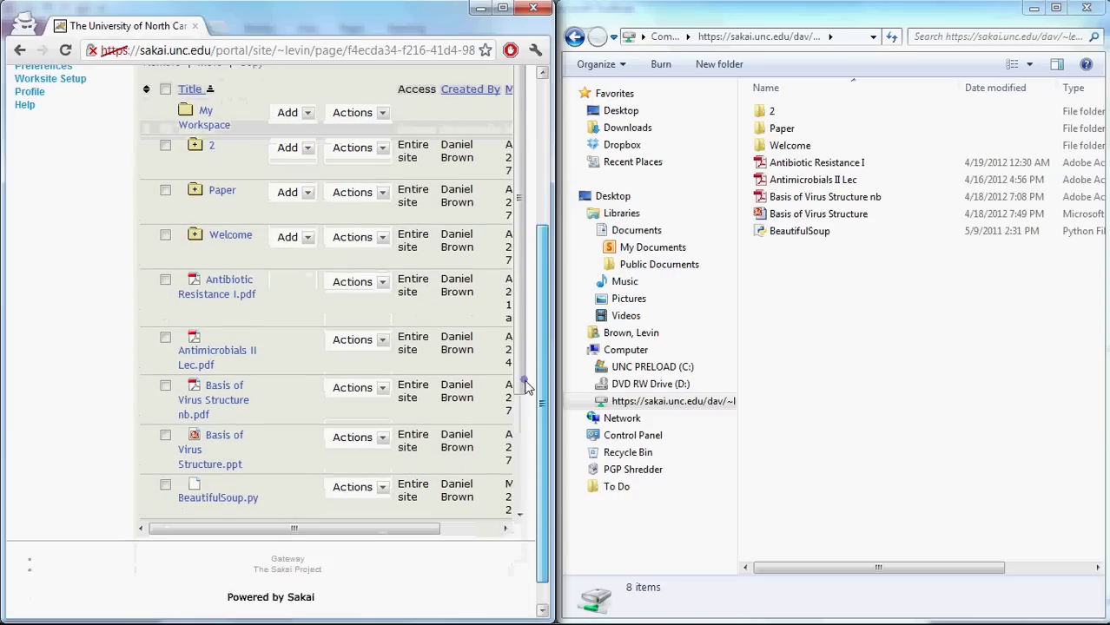
Delete Antibiotic Resistance I from the mapped drive and reload the Sakai Resources page
left_click(830, 165)
left_click_drag(832, 169, 640, 455)
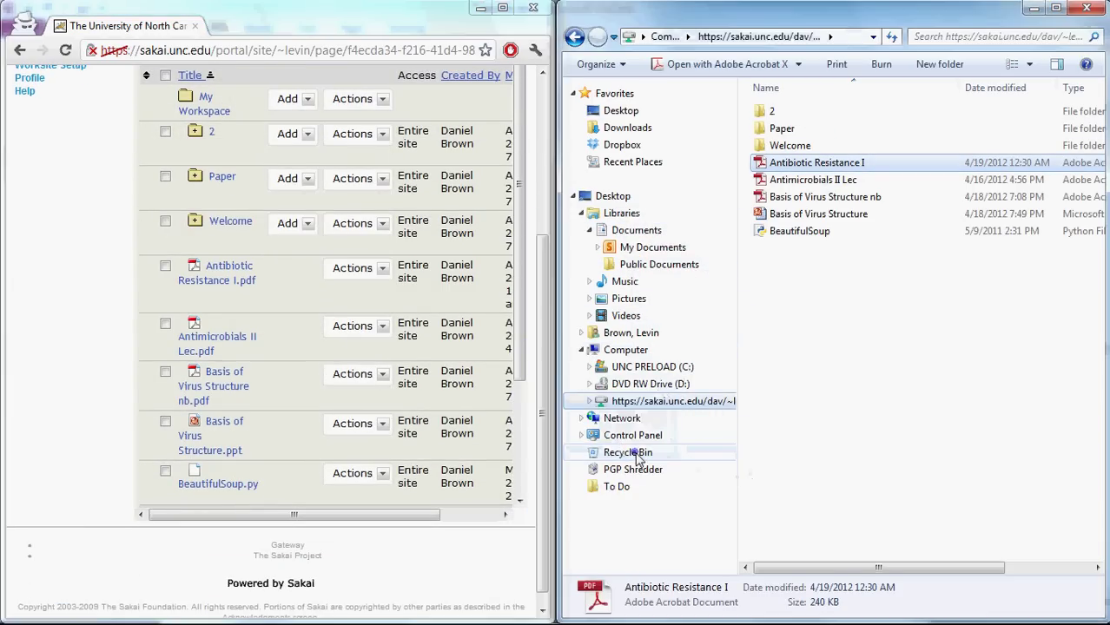
left_click(627, 387)
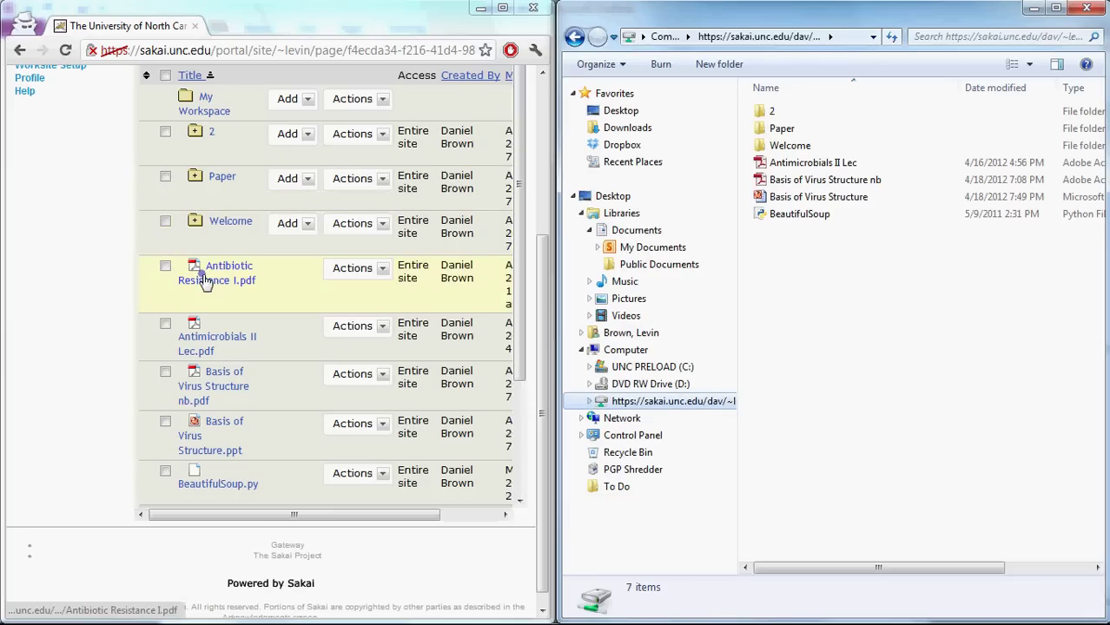
left_click(54, 184)
left_click(65, 51)
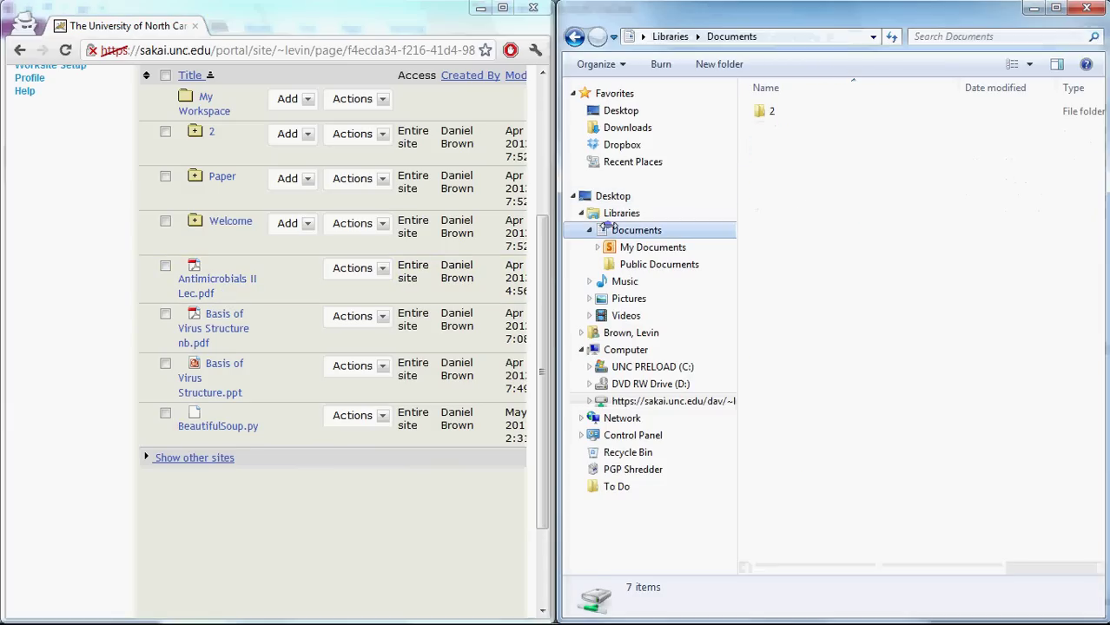
Copy Bacterial Taxonomy and Genetics from folder 2 in the Documents library to the mapped drive and reload the Sakai Resources page
double_click(761, 137)
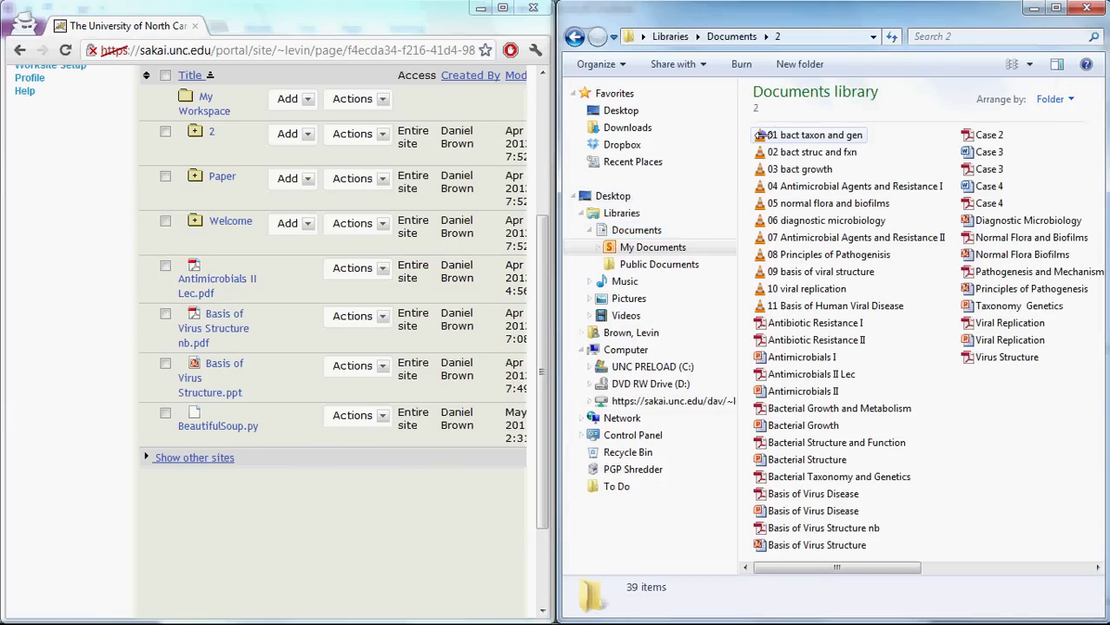
left_click(809, 477)
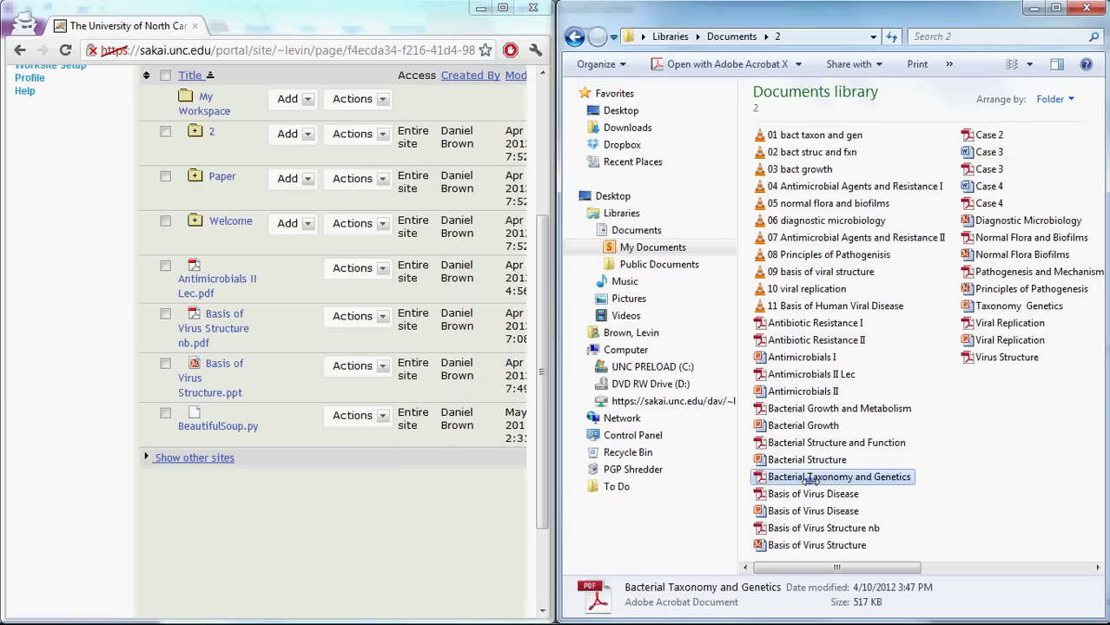
left_click(665, 400)
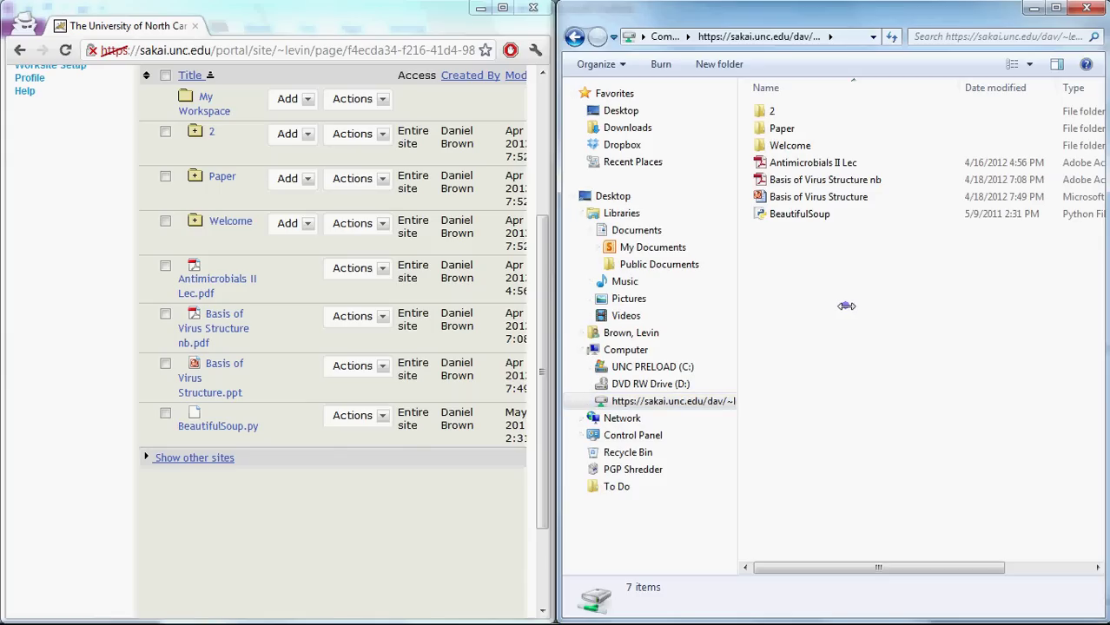
key("ctrl+v")
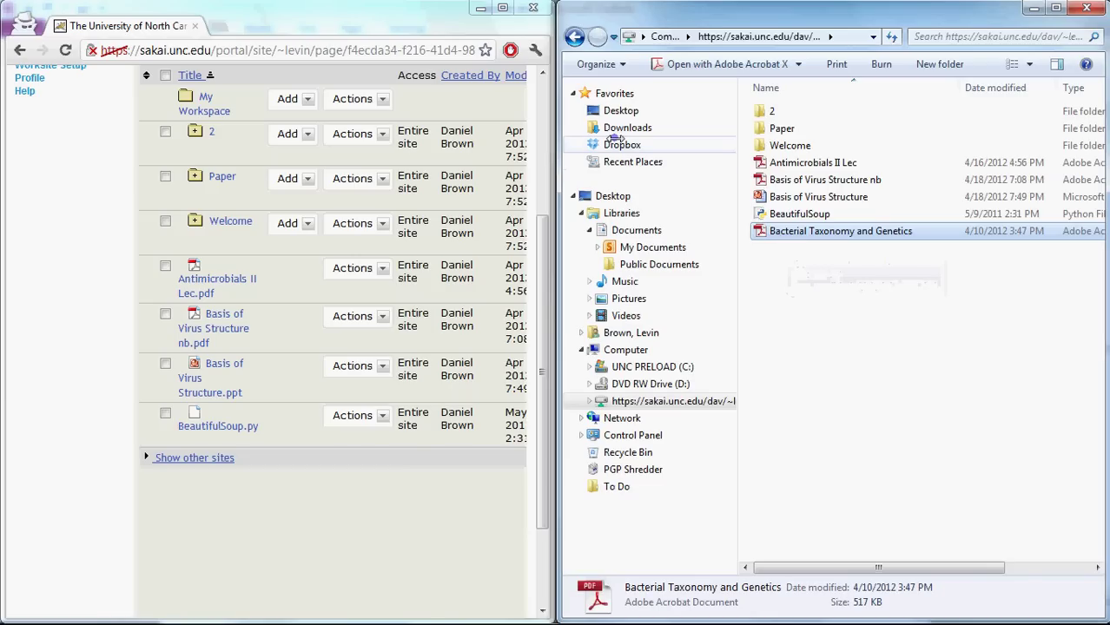
left_click(66, 54)
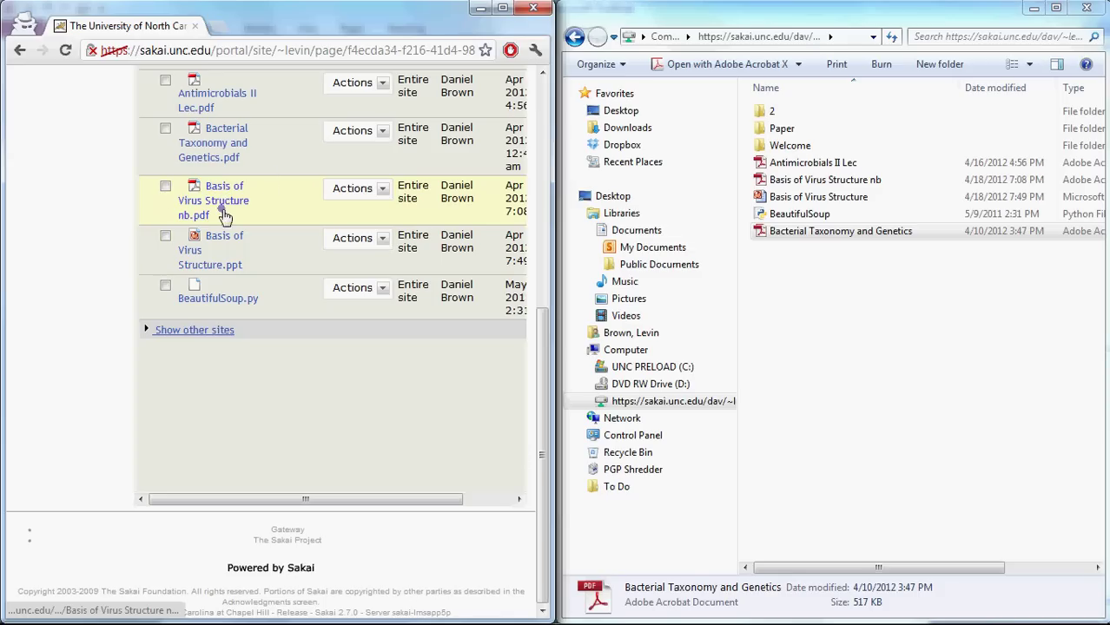
scroll(98, 271, "up", 5)
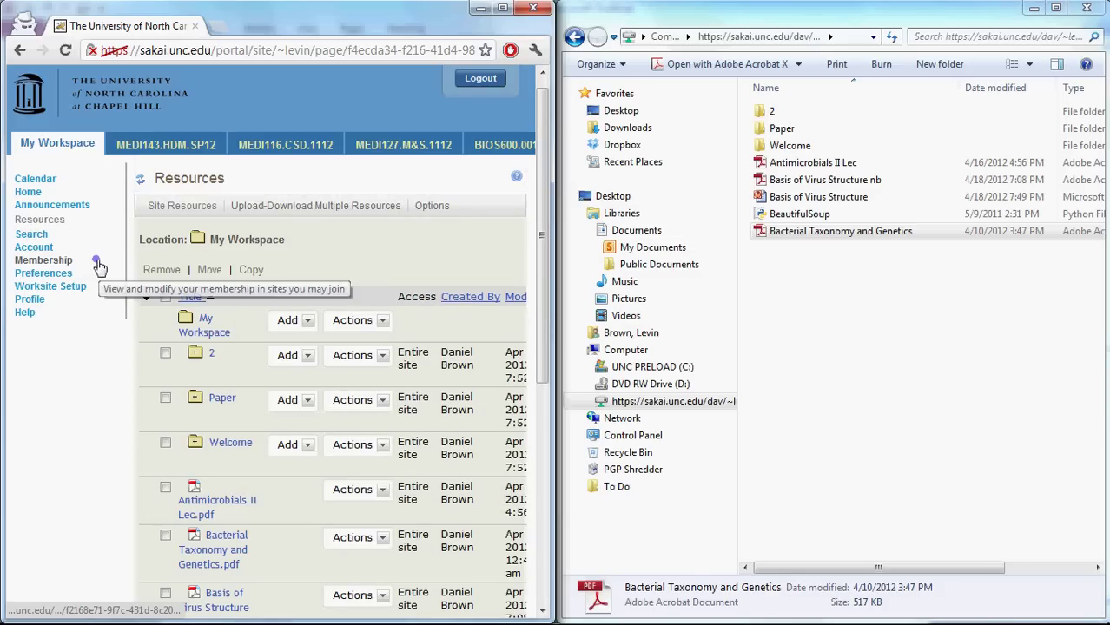